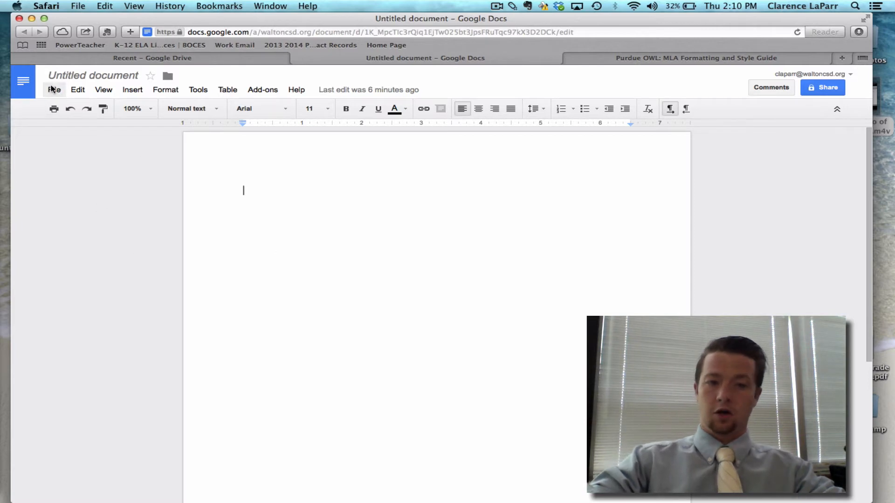
# - Confirm the page setup in portrait Letter size with 1-inch margins on all four sides
pyautogui.click(53, 91)
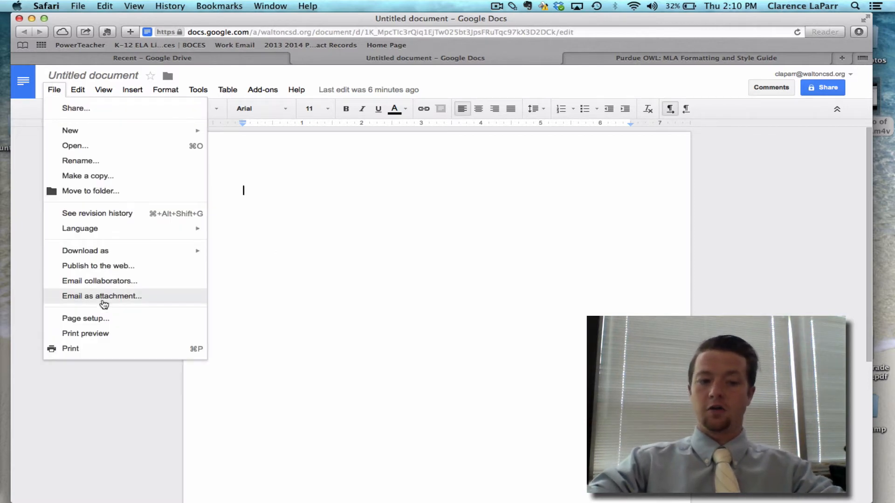
pyautogui.click(103, 319)
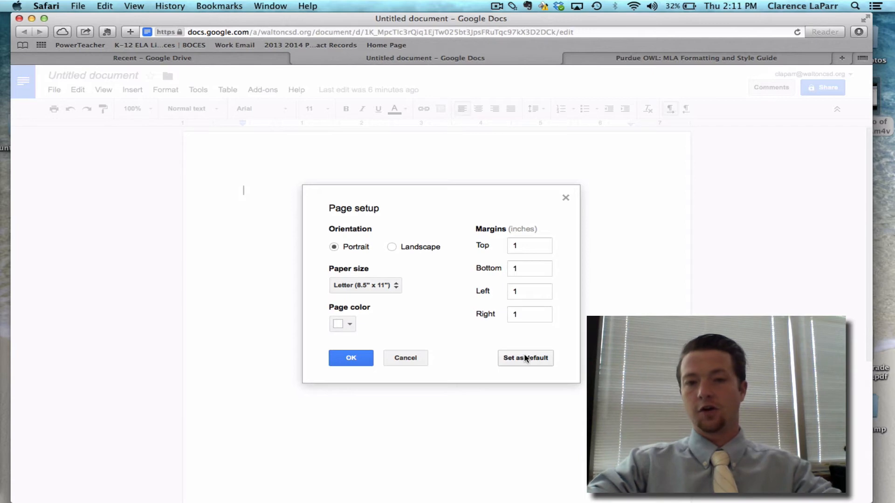
pyautogui.click(349, 358)
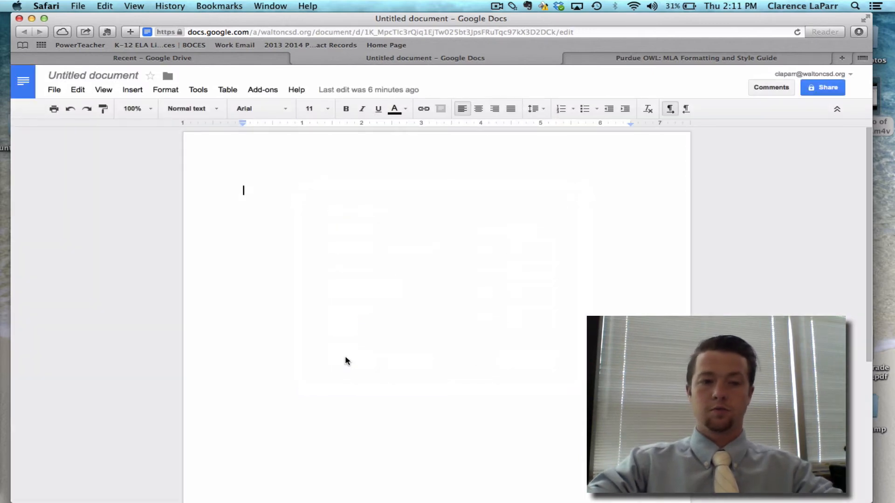
# - Set the blank document's line spacing to double
pyautogui.click(164, 90)
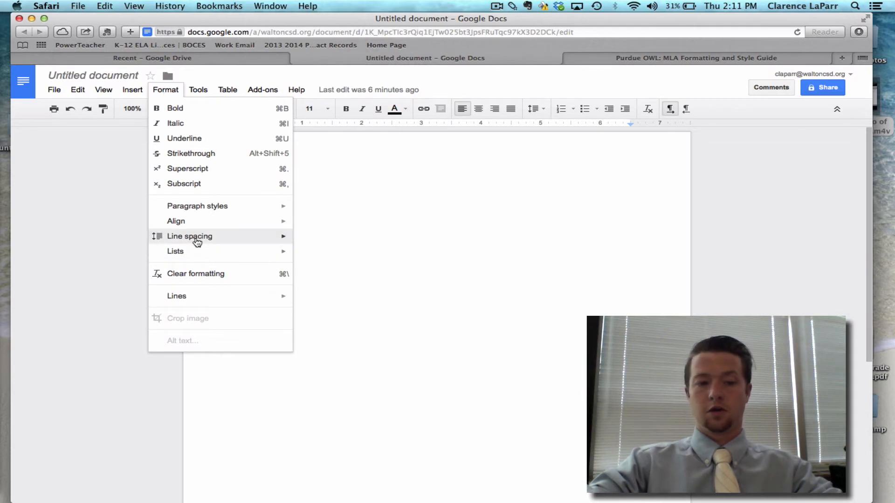
pyautogui.moveTo(168, 238)
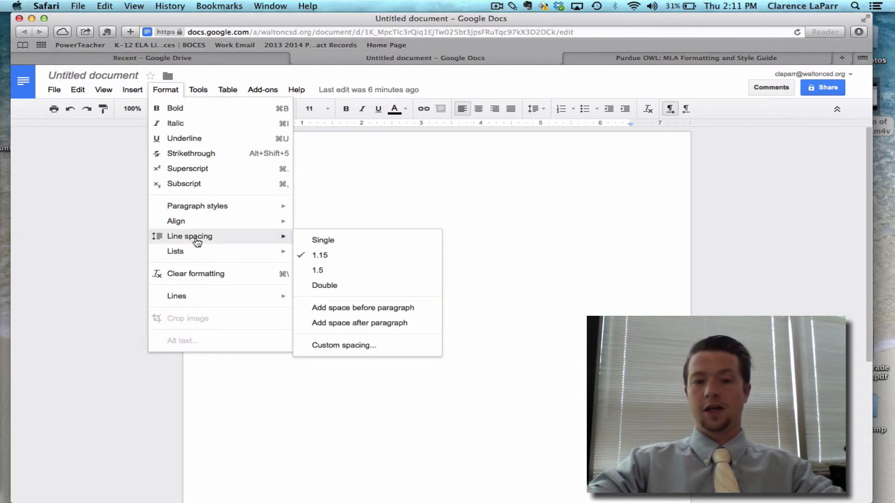
pyautogui.click(337, 286)
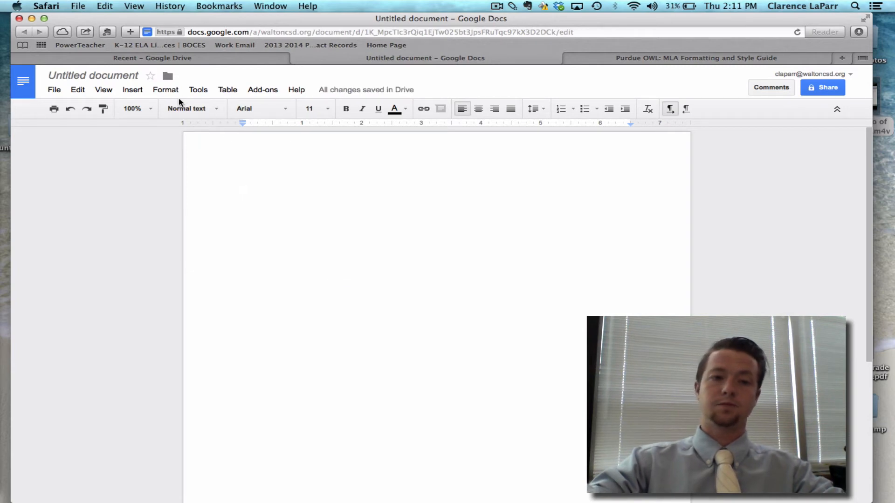
# - Set the document's font to Times New Roman at size 12
pyautogui.click(286, 110)
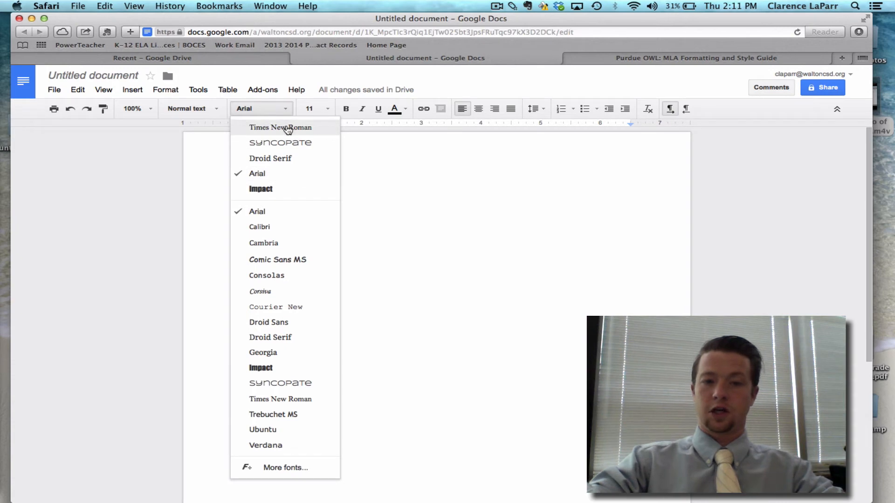
pyautogui.click(288, 128)
pyautogui.click(327, 110)
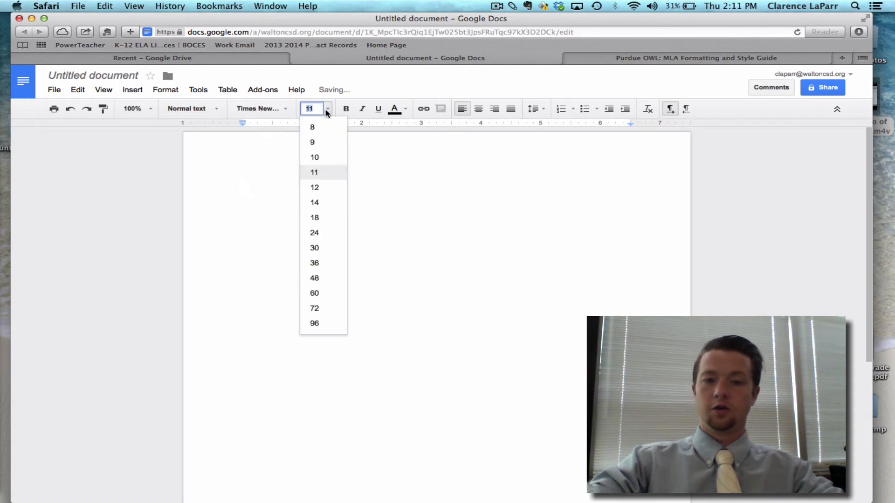
pyautogui.click(323, 187)
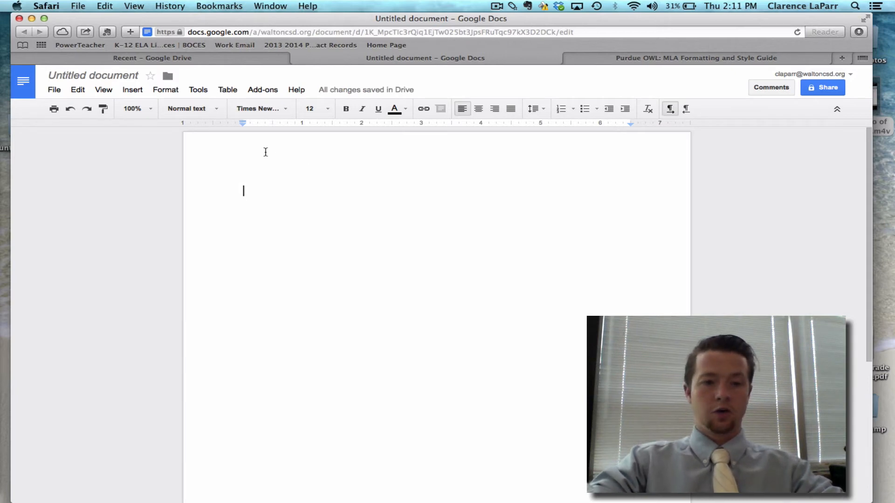
# - Insert a page number at the top of the page and put the student's last name before it in the header
pyautogui.click(134, 90)
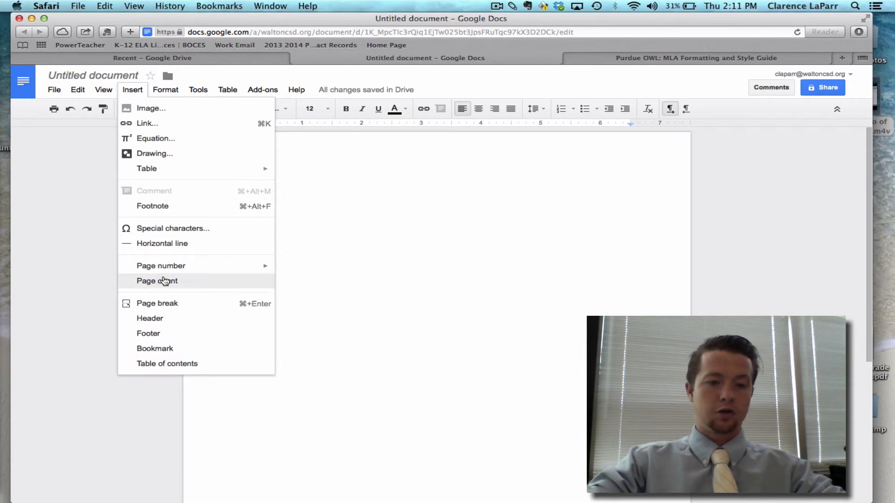
pyautogui.moveTo(165, 271)
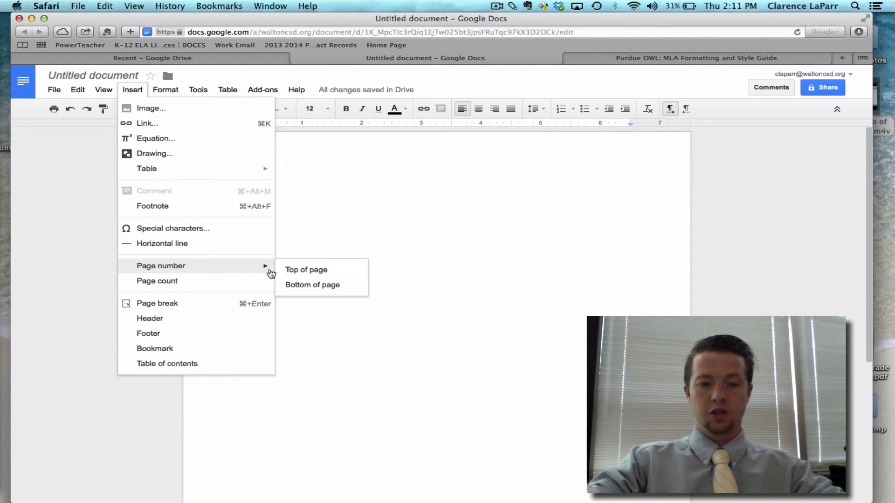
pyautogui.click(308, 269)
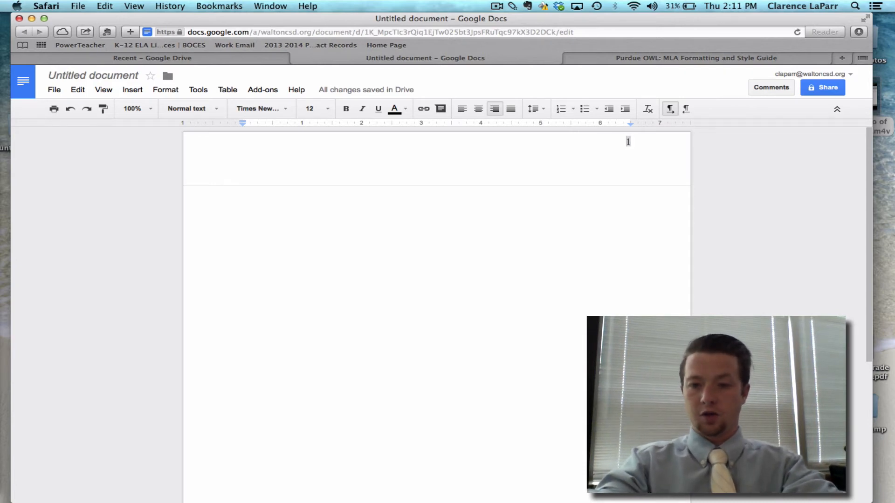
pyautogui.write('Smith')
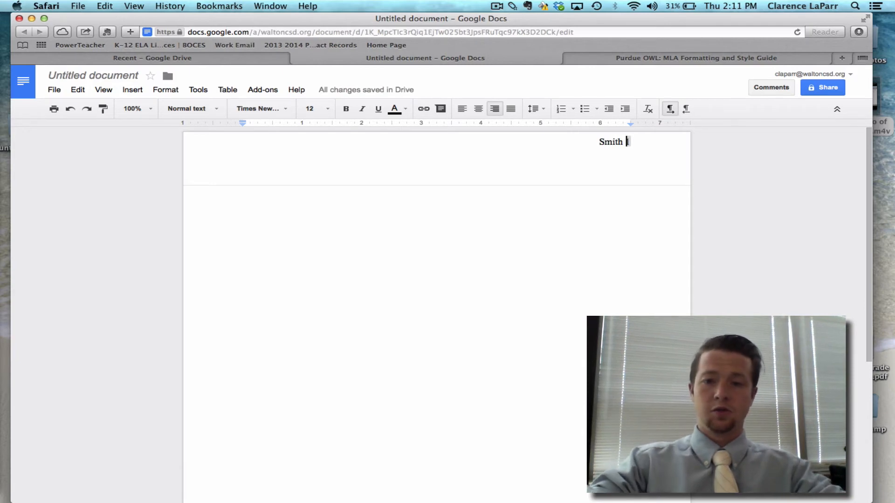
# - Enter the heading on four lines in the document body: the student's full name, the teacher's name, English 11, and May 29, 2014
pyautogui.click(293, 209)
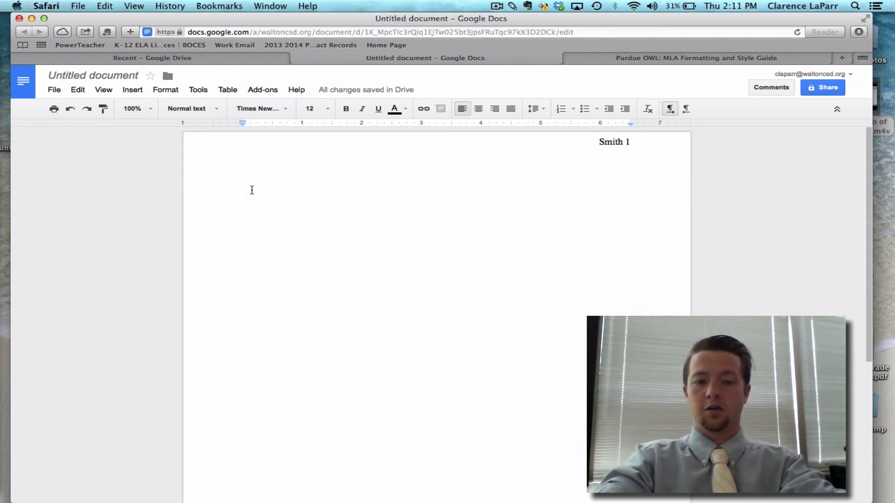
pyautogui.write('John Smith')
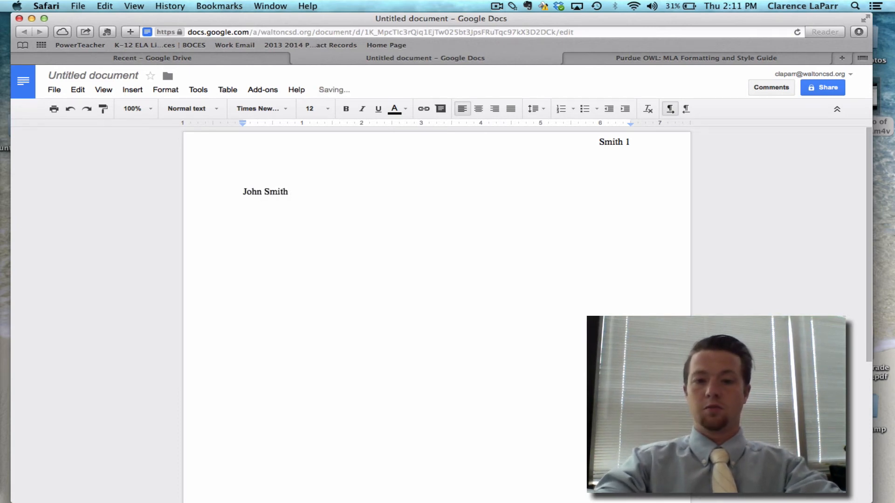
pyautogui.press('Return')
pyautogui.write('Mr. LaParr')
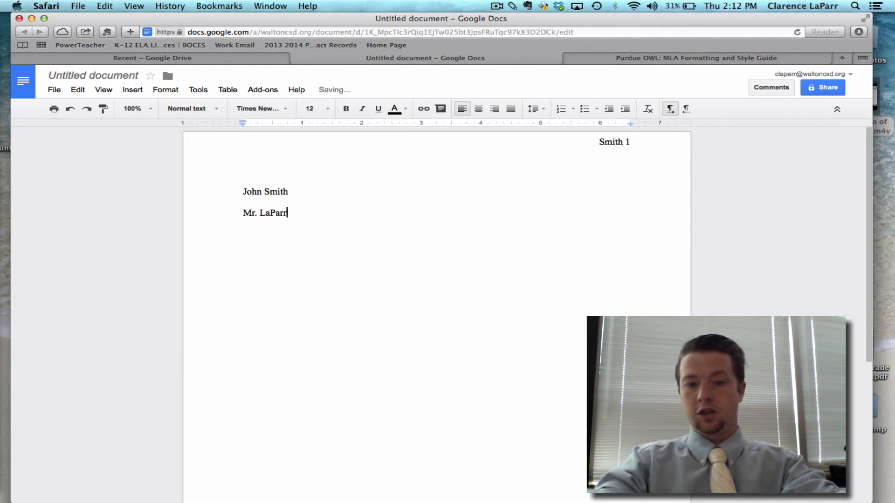
pyautogui.press('Return')
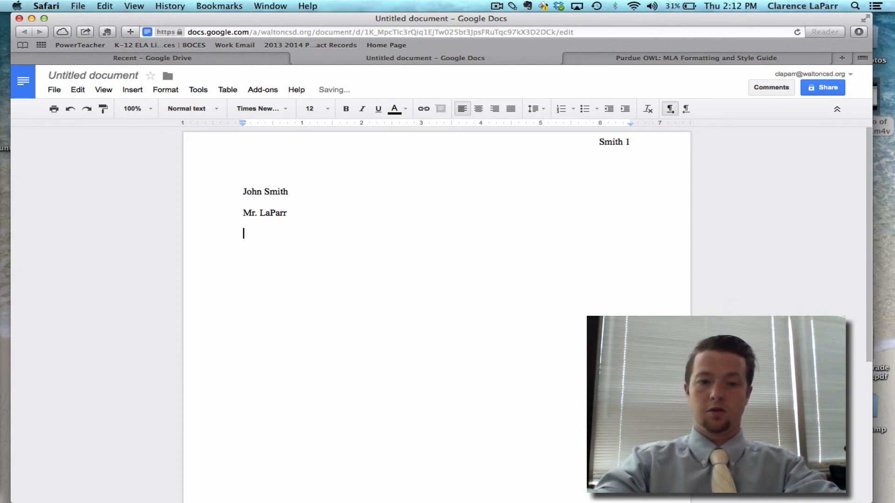
pyautogui.write('English 11')
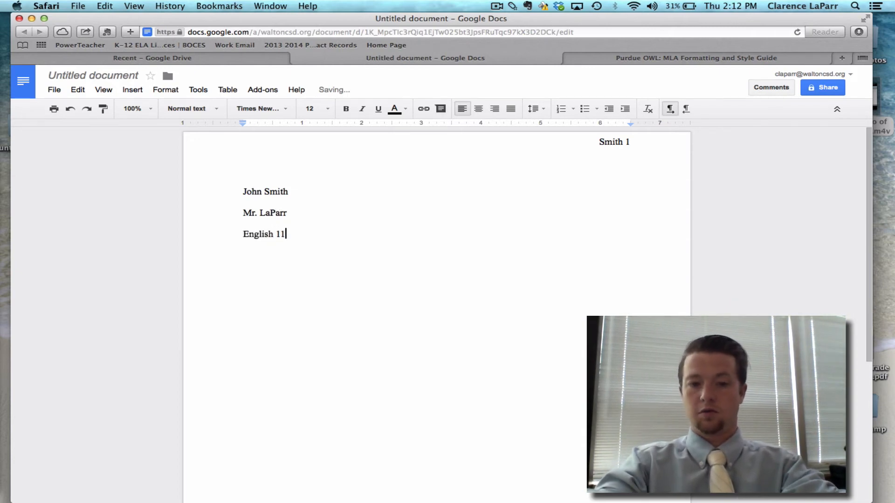
pyautogui.press('Return')
pyautogui.write('May')
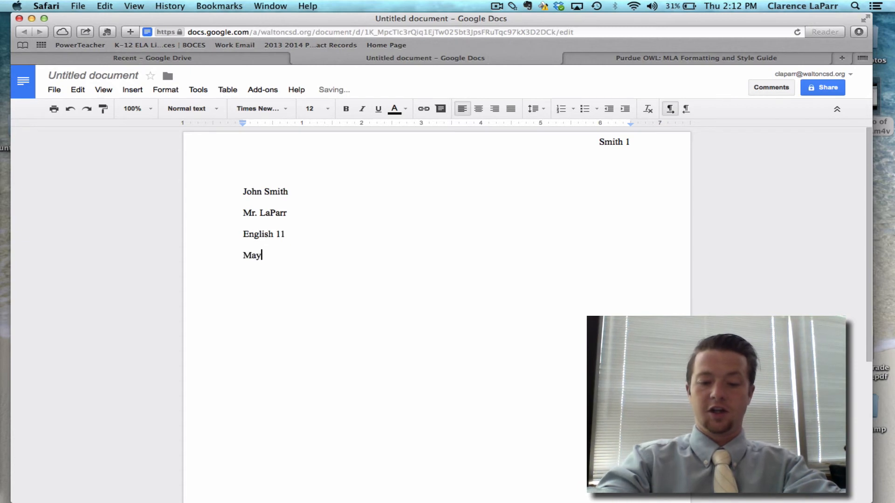
pyautogui.write(' 29, 2014')
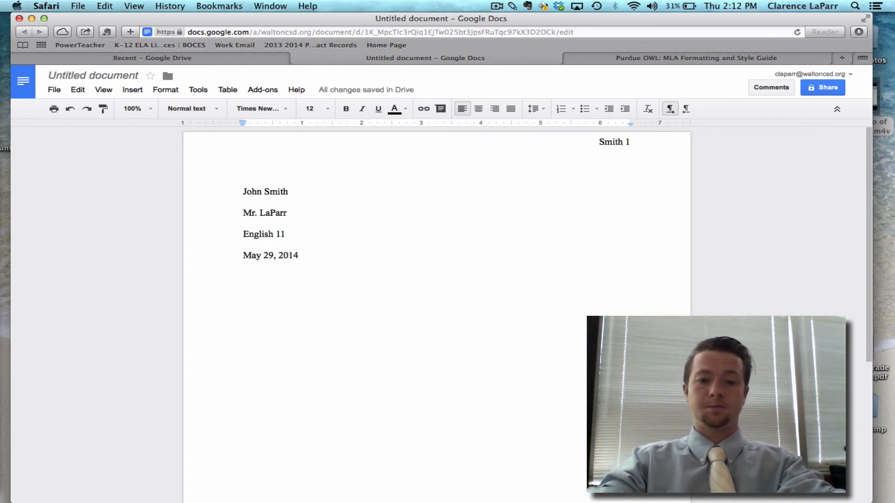
# - Add the centered title "This is a First Attempt at MLA Format" on a new line below the date
pyautogui.press('Return')
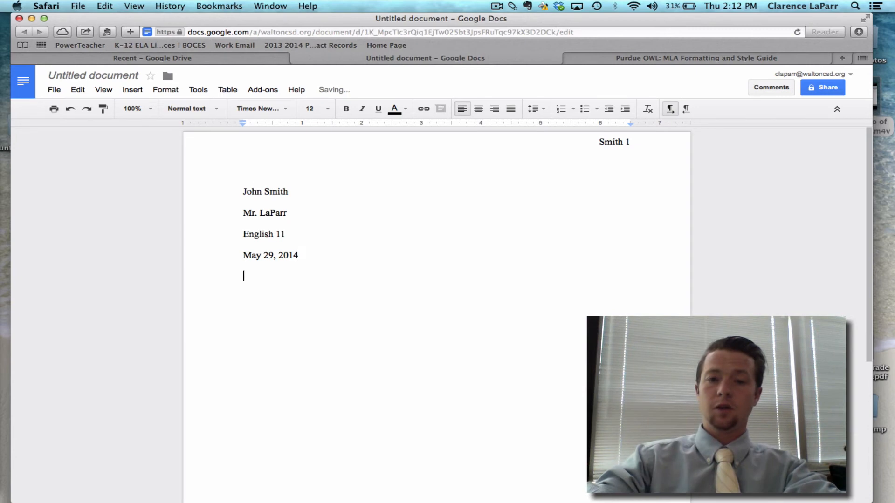
pyautogui.click(479, 109)
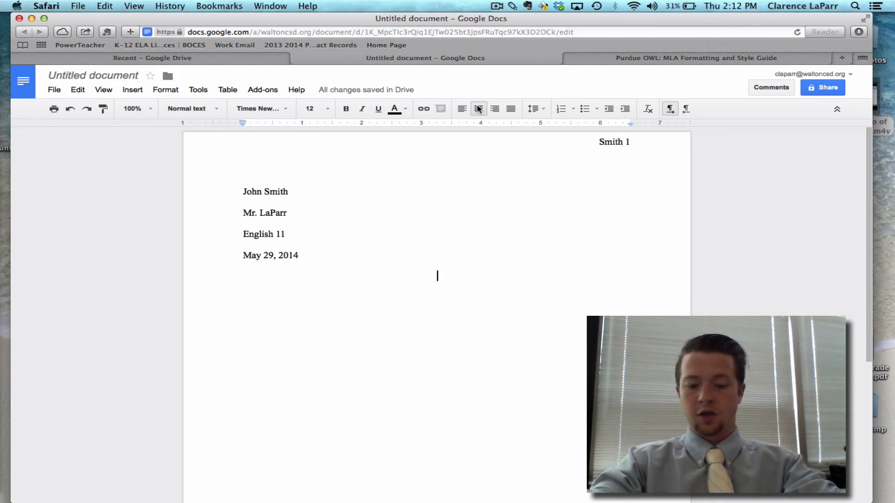
pyautogui.write('Thi')
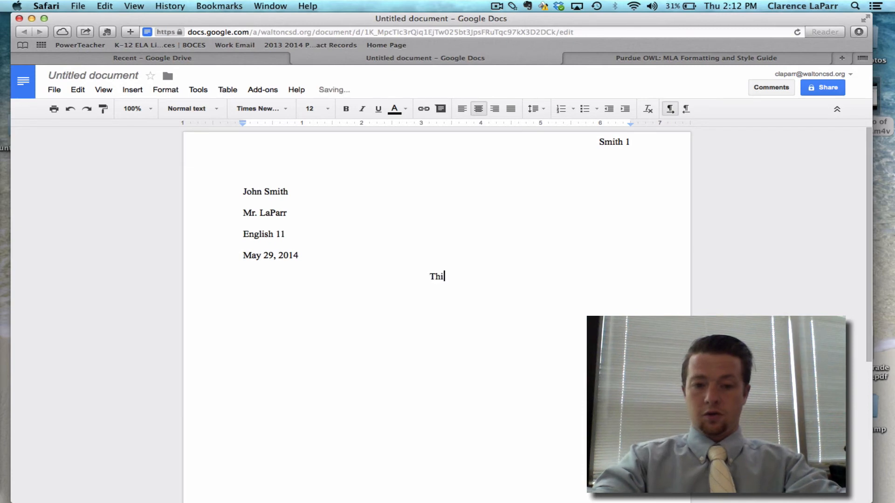
pyautogui.write('s is a First ')
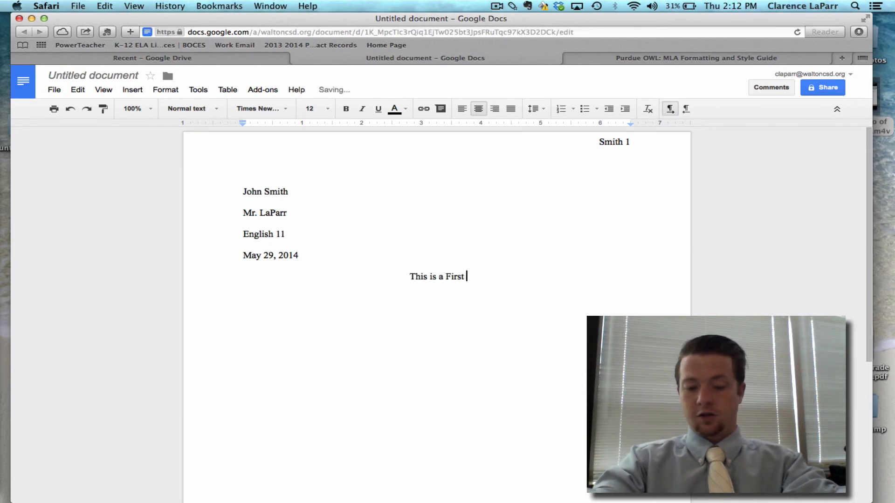
pyautogui.write('Attempt at MLA Format')
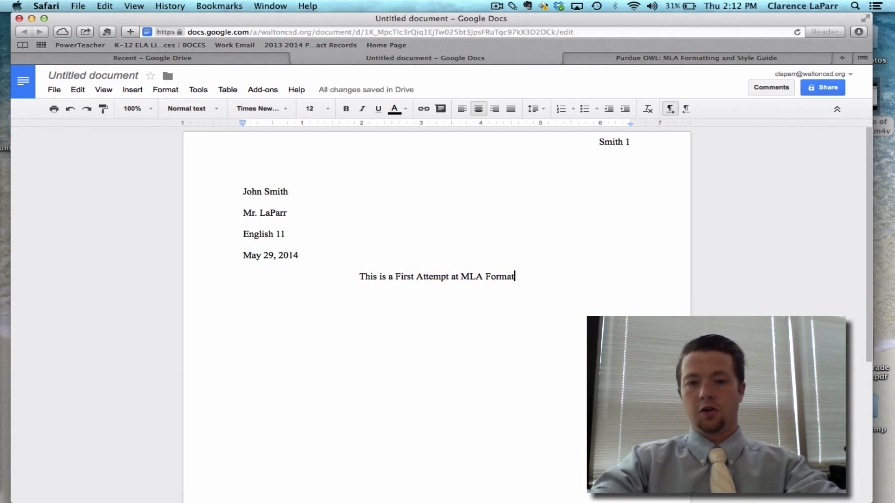
# - Start a left-aligned paragraph on a new line below the title and indent its first line
pyautogui.press('Return')
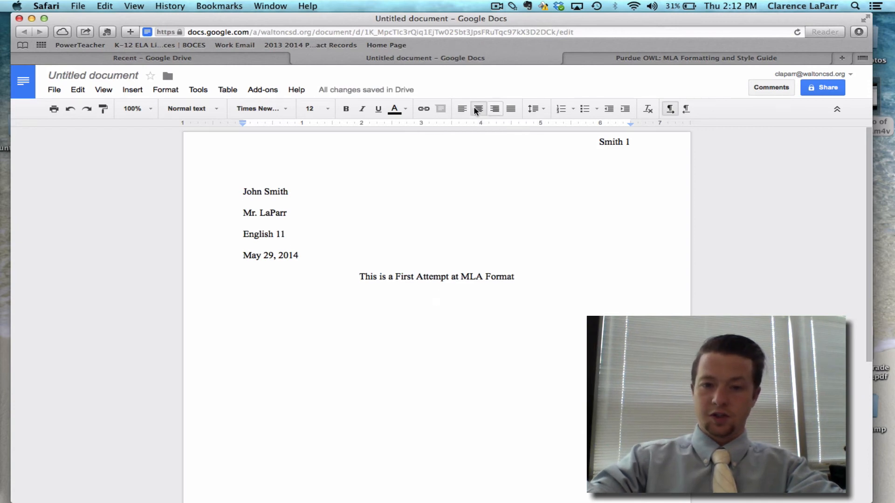
pyautogui.click(462, 110)
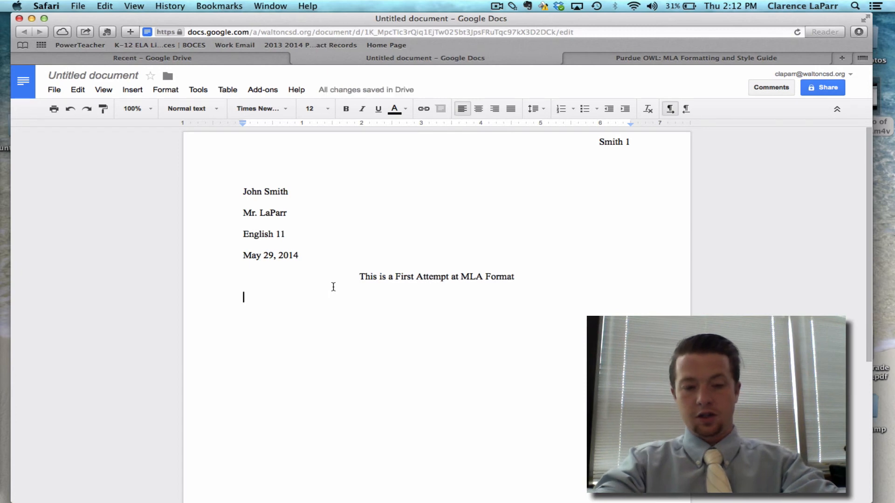
pyautogui.press('Tab')
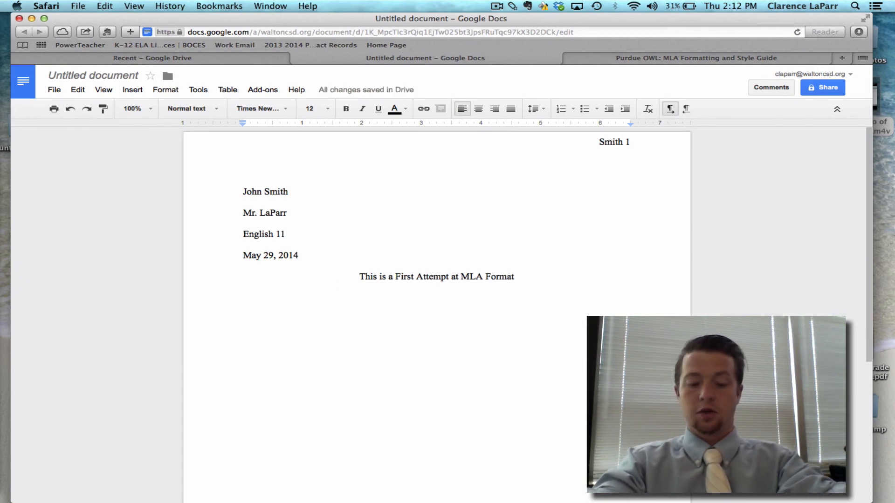
# - Write the body sentence "This is my first attempt at MLA format, and I am fairly certain it is correct." in the indented paragraph
pyautogui.write('This is my ')
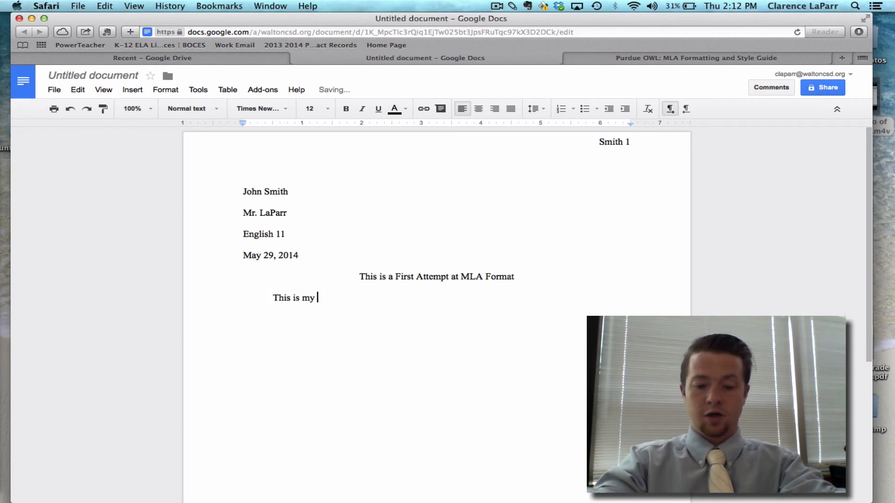
pyautogui.write('first atte')
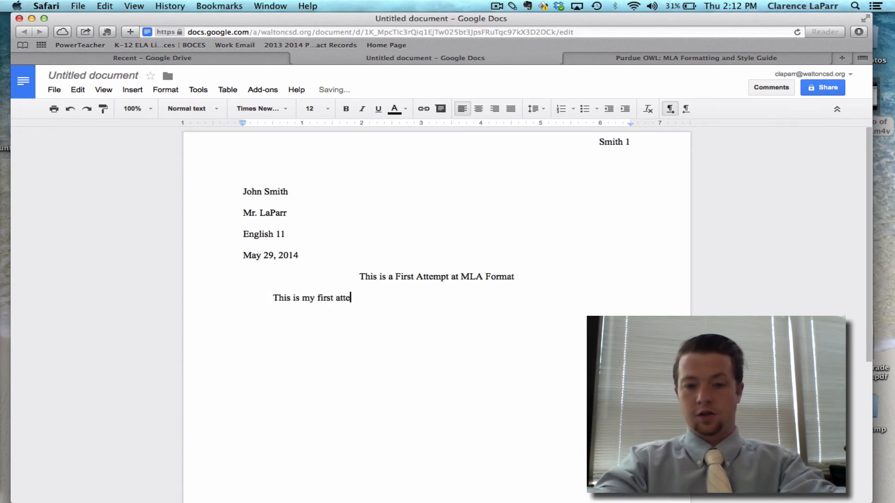
pyautogui.write('mpt at MLA ')
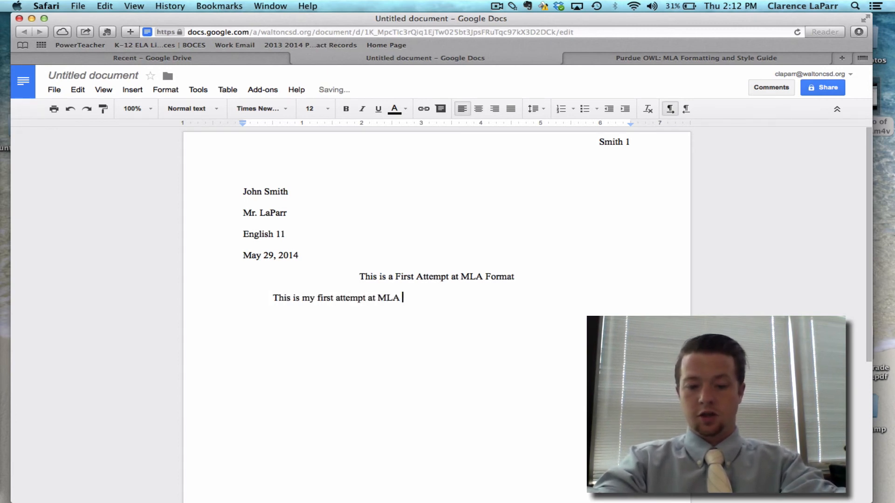
pyautogui.write('format, ')
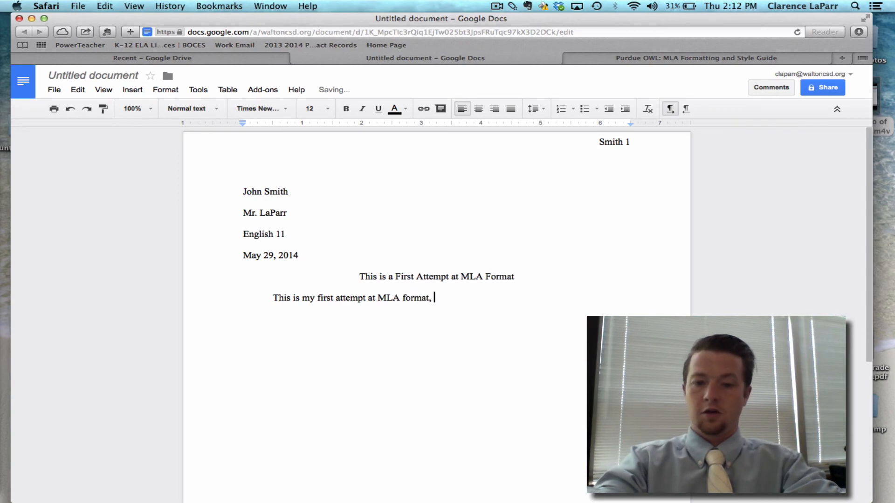
pyautogui.write('and I a ')
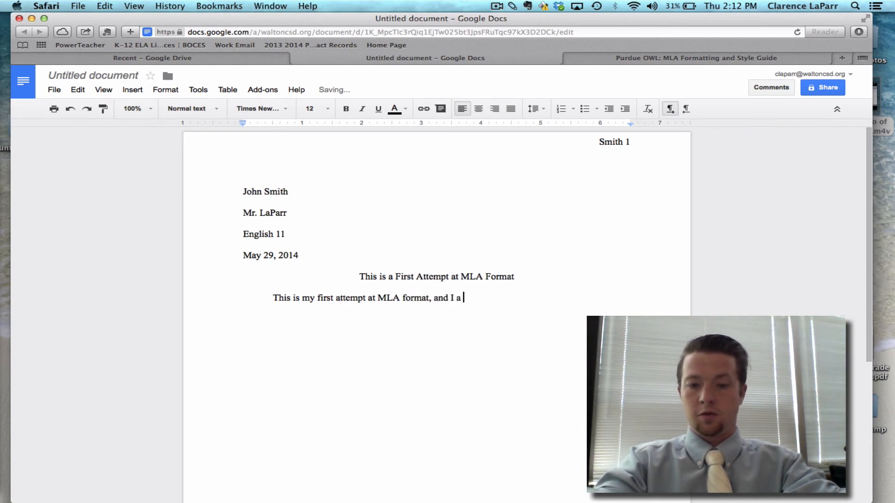
pyautogui.write('m fairly')
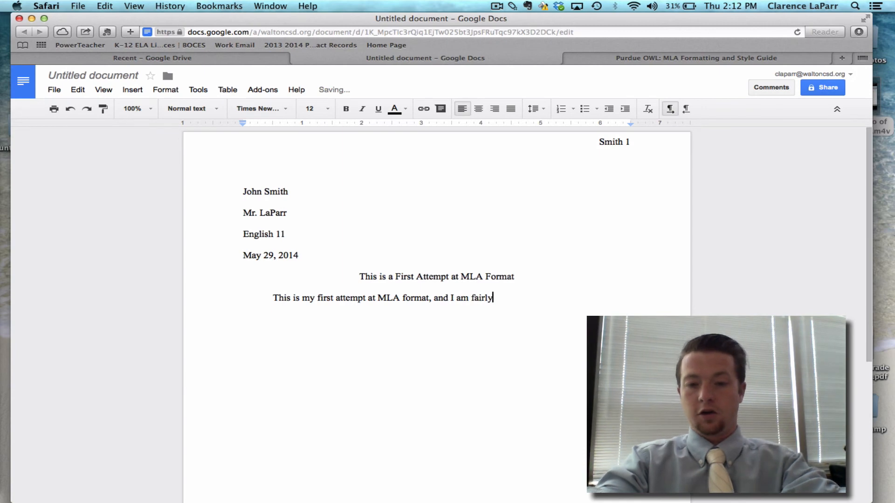
pyautogui.write(' certain')
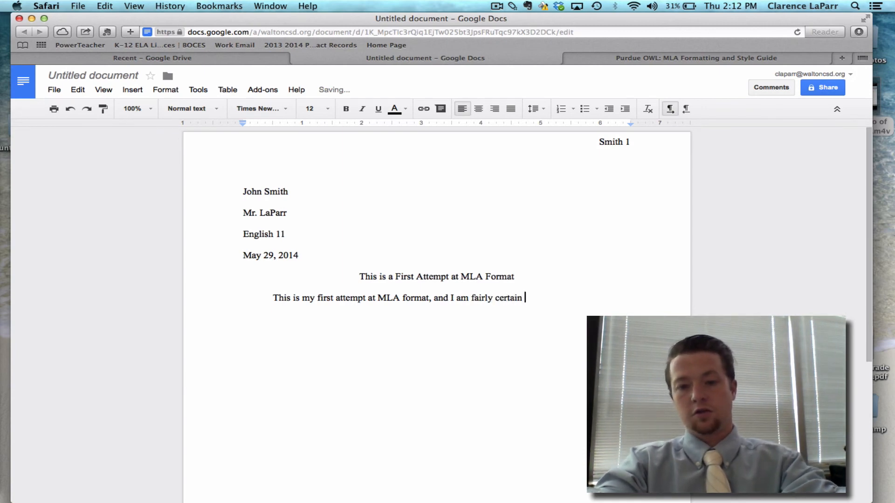
pyautogui.write(' it is correc')
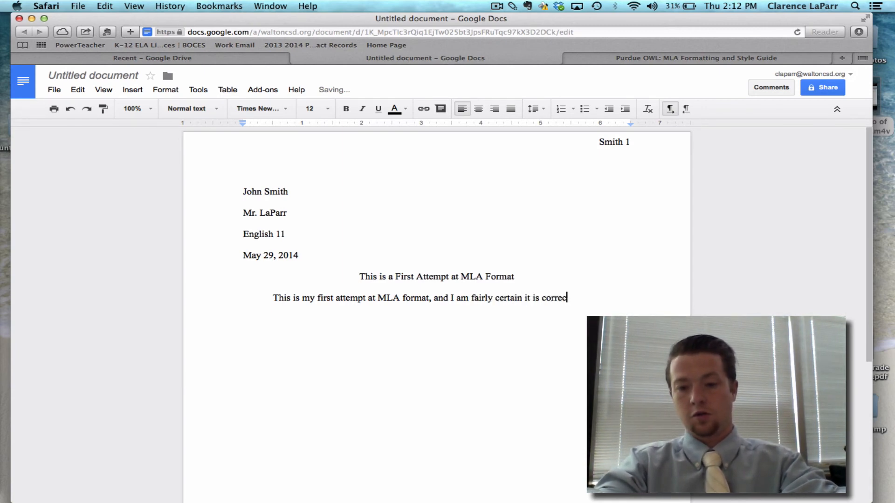
pyautogui.write('t.')
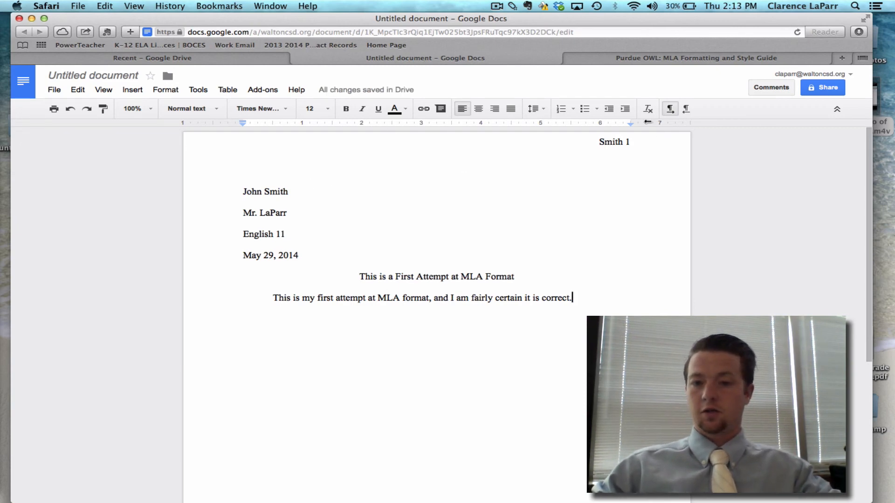
pyautogui.hotkey('ctrl', '1')
pyautogui.moveTo(579, 150)
pyautogui.mouseDown()
pyautogui.moveTo(659, 135)
pyautogui.moveTo(594, 164)
pyautogui.moveTo(611, 166)
pyautogui.mouseUp()
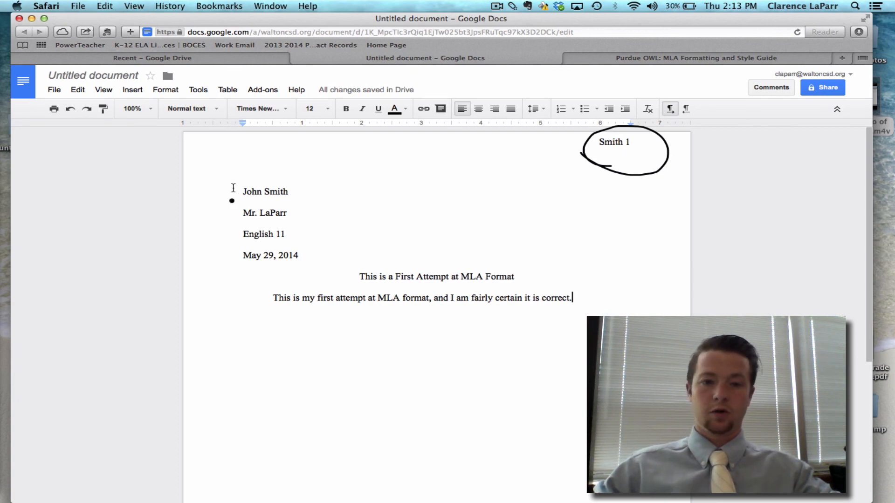
pyautogui.moveTo(299, 171)
pyautogui.mouseDown()
pyautogui.moveTo(271, 169)
pyautogui.moveTo(233, 264)
pyautogui.moveTo(286, 173)
pyautogui.moveTo(273, 178)
pyautogui.mouseUp()
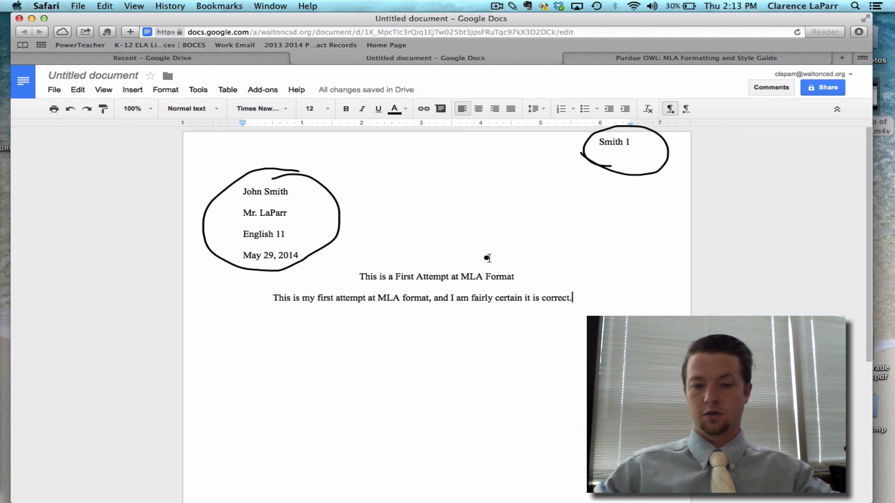
pyautogui.moveTo(489, 259)
pyautogui.mouseDown()
pyautogui.moveTo(349, 273)
pyautogui.moveTo(413, 285)
pyautogui.moveTo(521, 283)
pyautogui.moveTo(471, 257)
pyautogui.mouseUp()
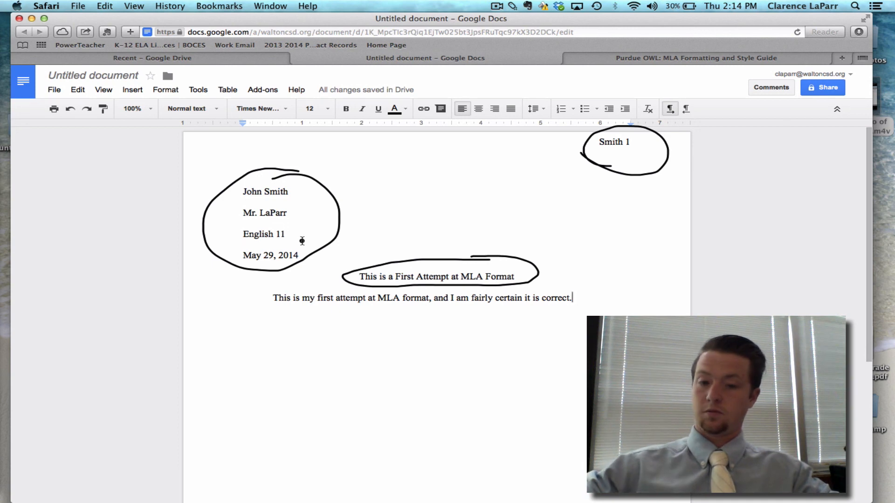
pyautogui.press('Escape')
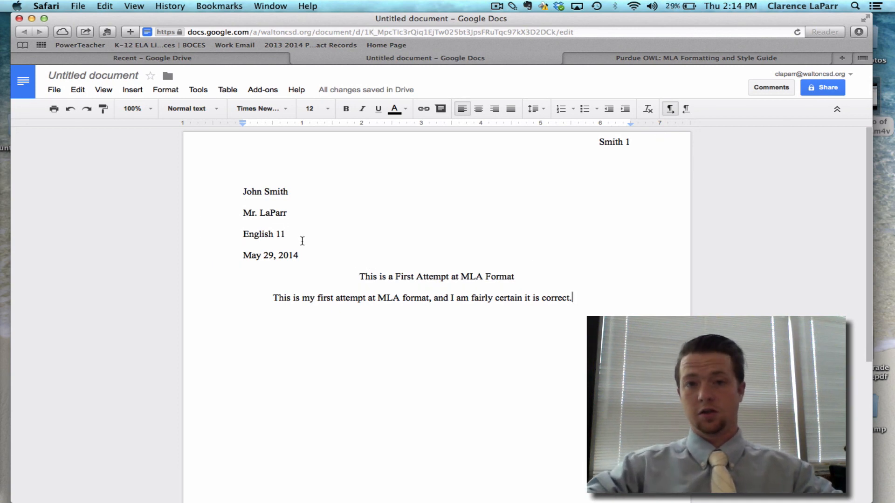